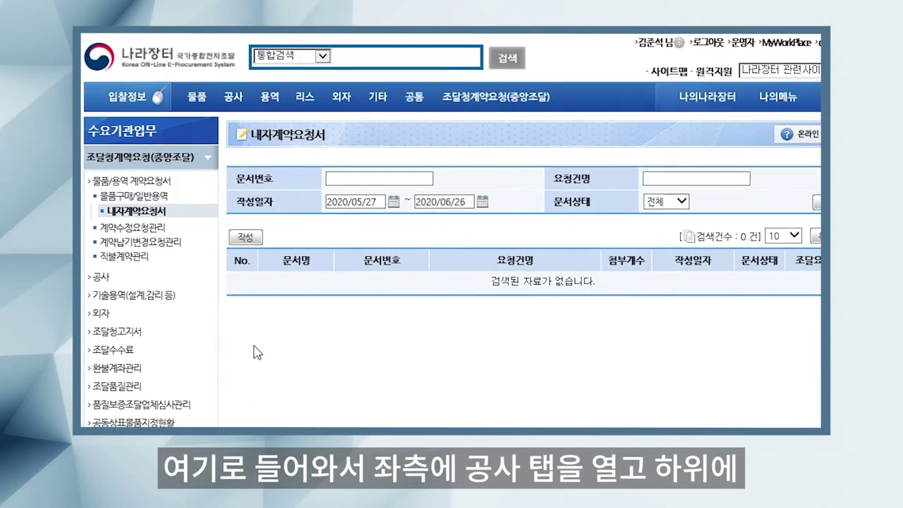
Step: Open a blank 물가변동 검토요청서 form via 공사 > 총사업비검토요청서 > 물가변동검토요청 > 요청서작성
left_click(100, 265)
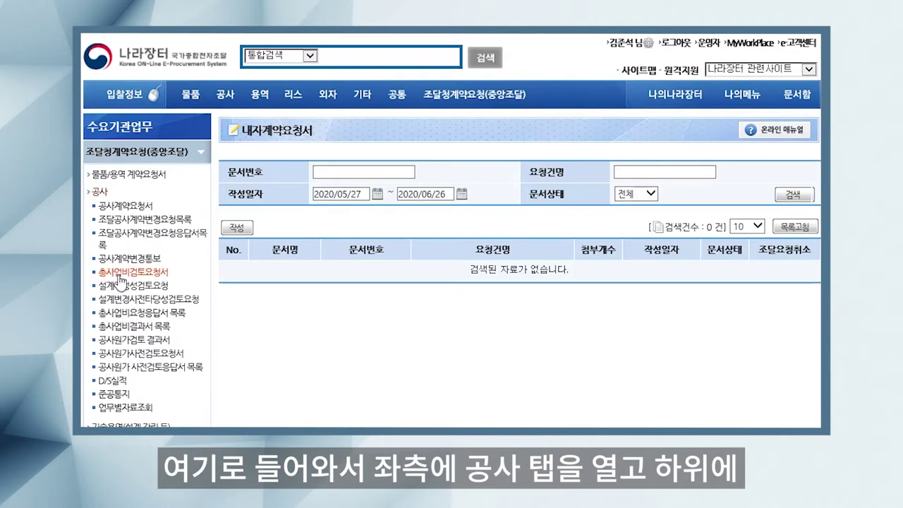
left_click(141, 273)
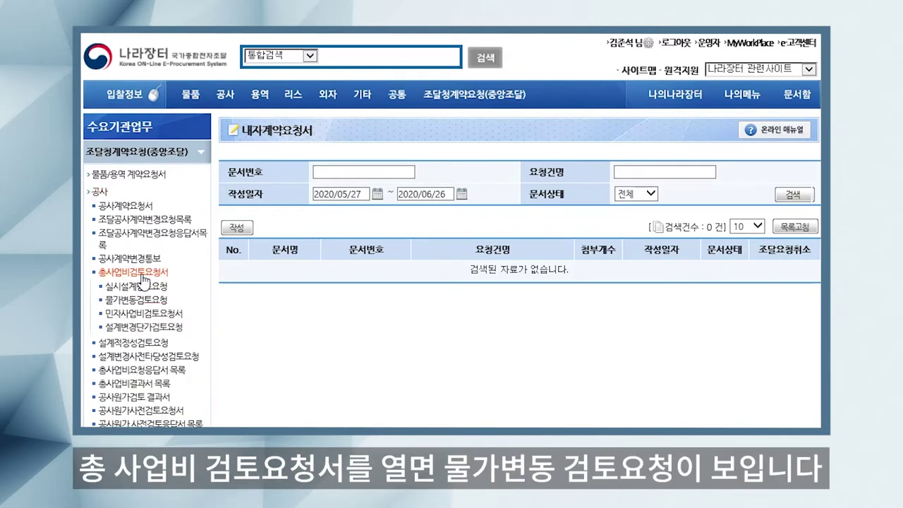
left_click(138, 300)
left_click(253, 271)
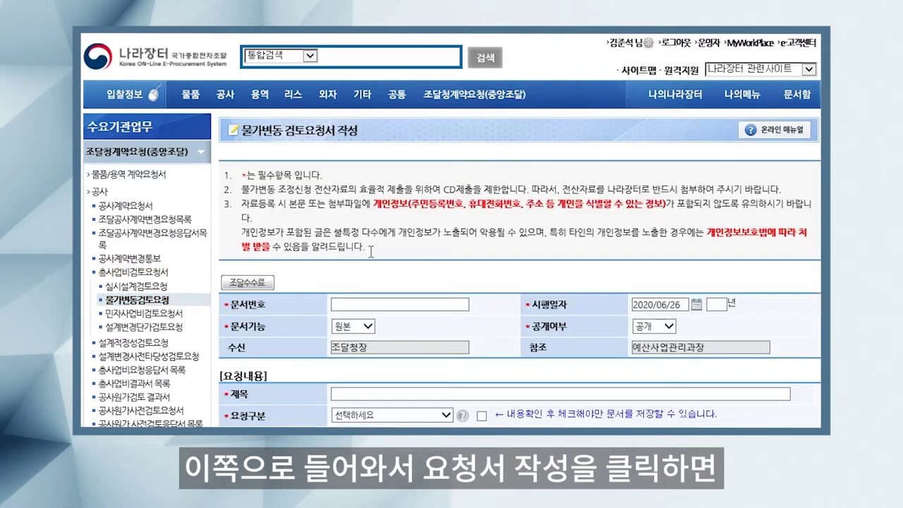
scroll(437, 273, "down", 2)
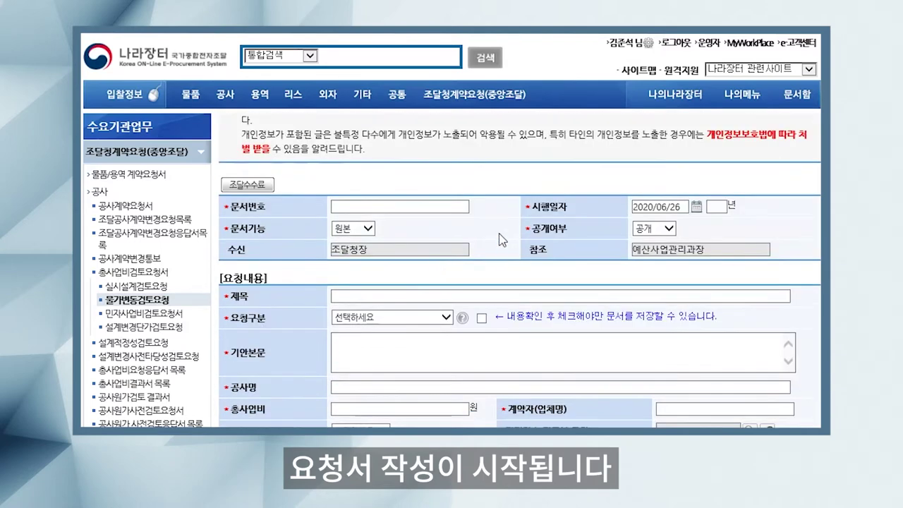
scroll(421, 217, "down", 3)
scroll(422, 221, "up", 3)
Step: Enter 문서번호 예산사업관리과-1234, keep 시행일자 2020/06/26, set 문서기능 테스트 and 공개
left_click(404, 238)
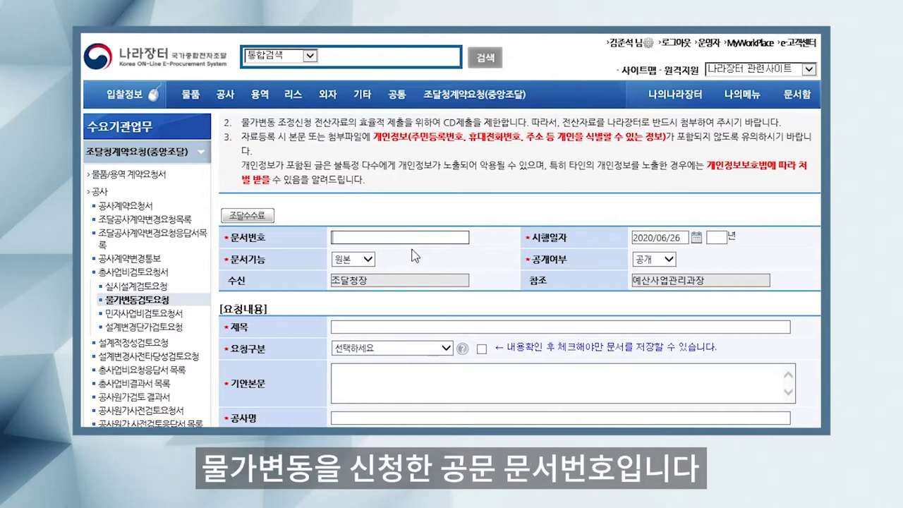
type("예")
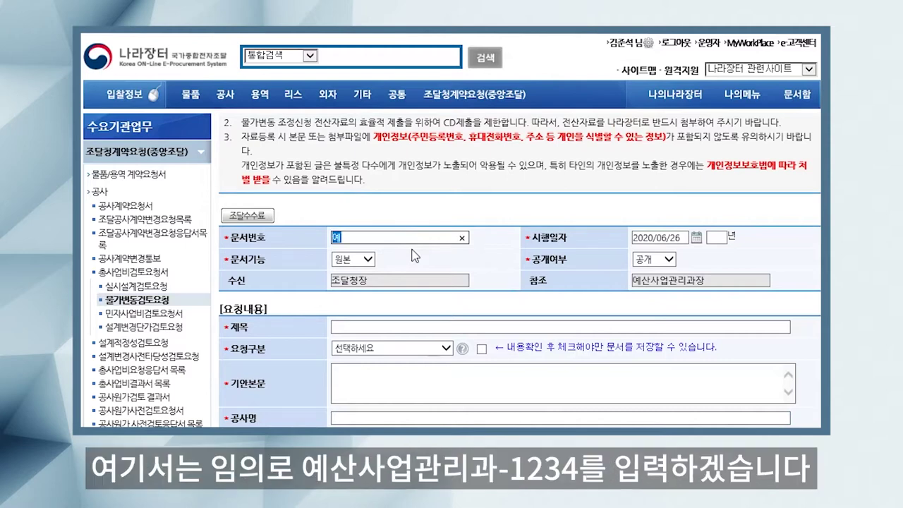
type("산상업관리")
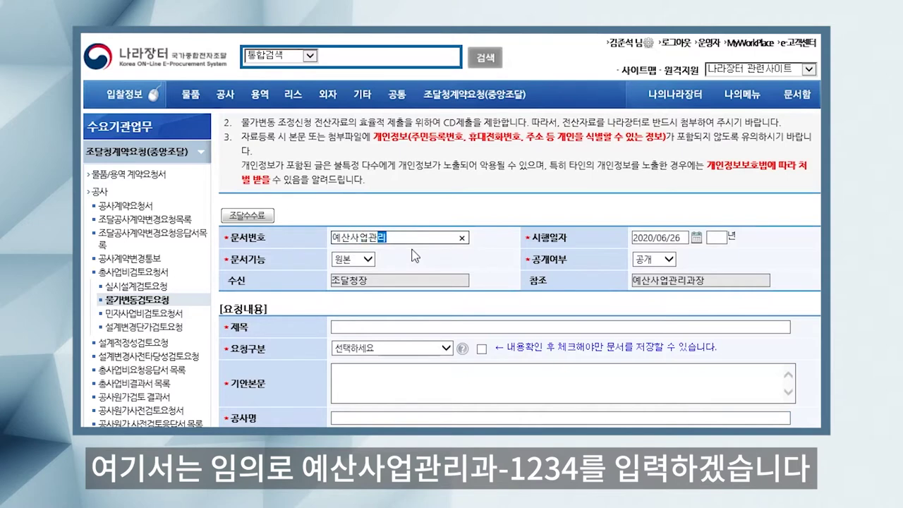
type("과-1234")
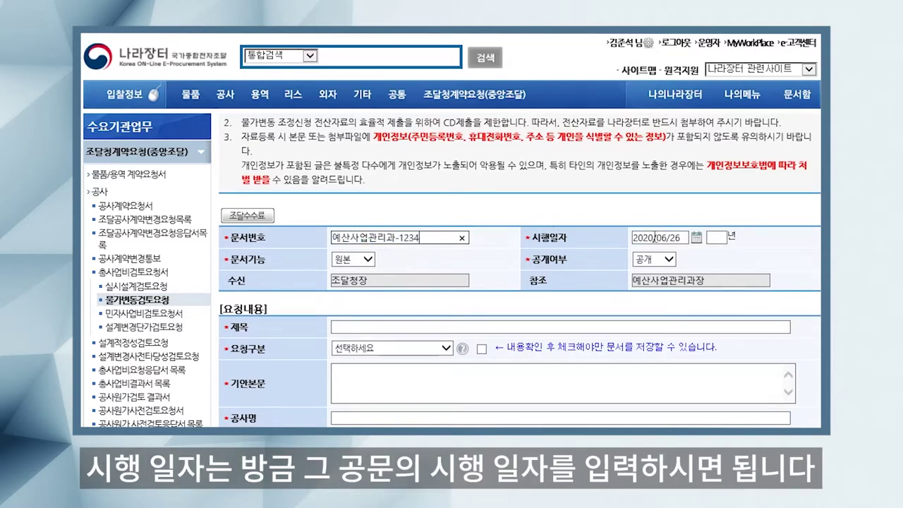
left_click(696, 238)
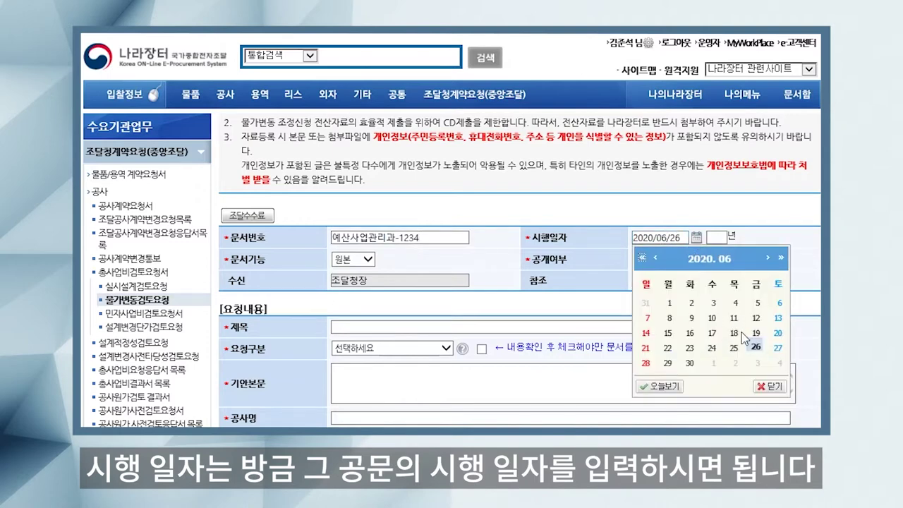
left_click(756, 353)
left_click(367, 260)
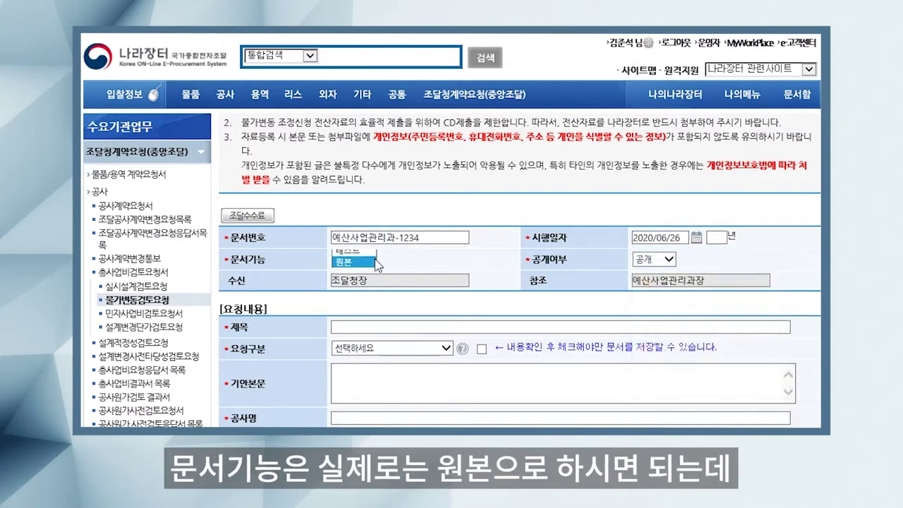
left_click(364, 263)
left_click(365, 257)
left_click(363, 250)
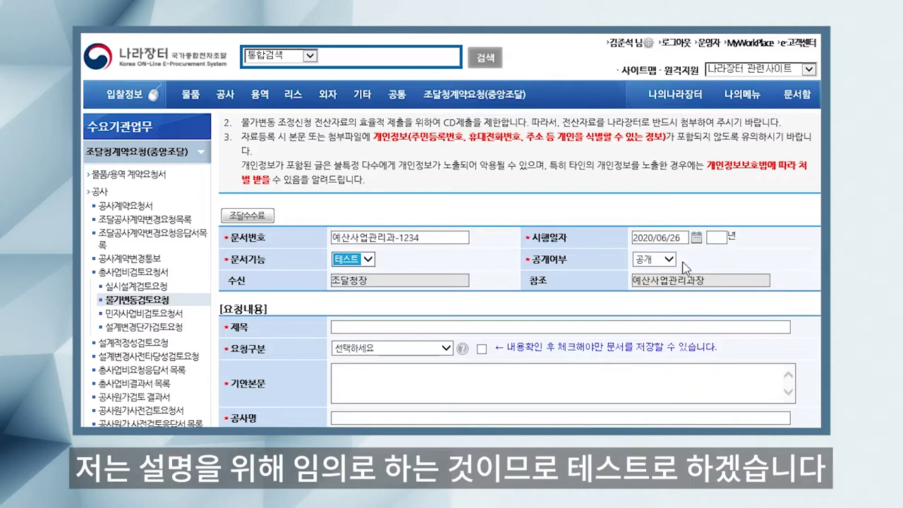
left_click(671, 261)
left_click(663, 262)
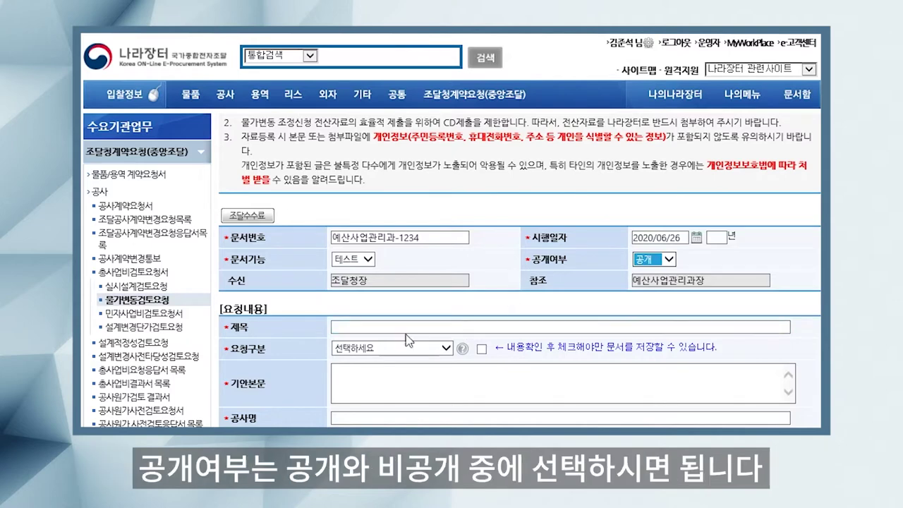
Step: Enter the title '공사명 몇회 물가변동 검토요청'
left_click(367, 327)
left_click(366, 327)
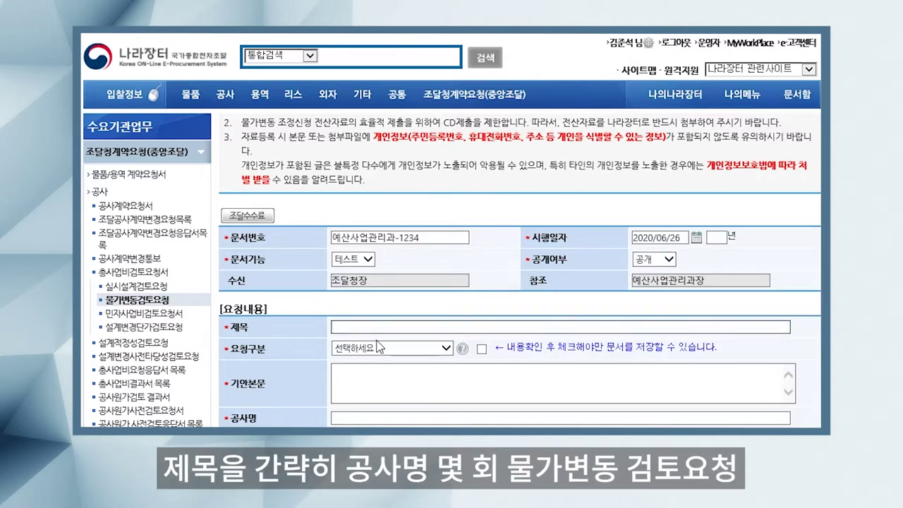
type("공사명 몇회 를")
type("가변동 ")
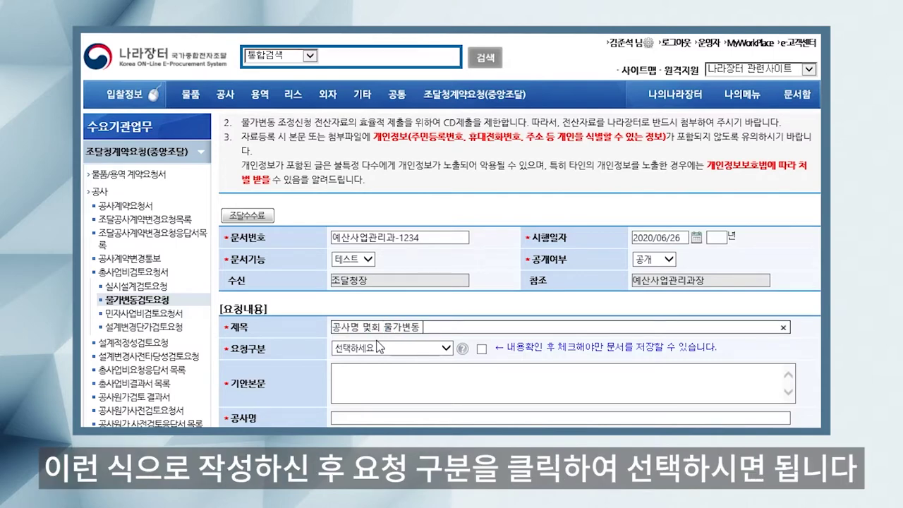
type("검토요청")
left_click(446, 350)
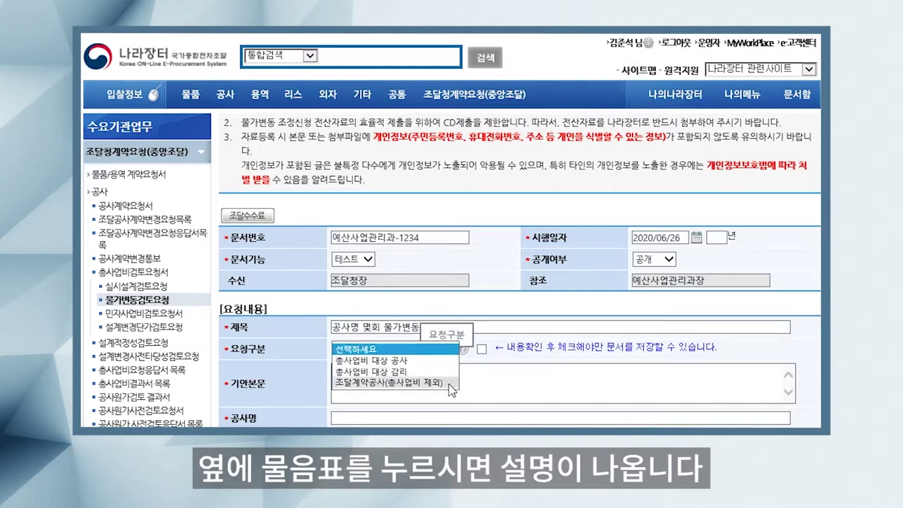
Step: Read the 요청구분 help, then choose 총사업비 대상 공사 and tick its confirmation box
left_click(477, 374)
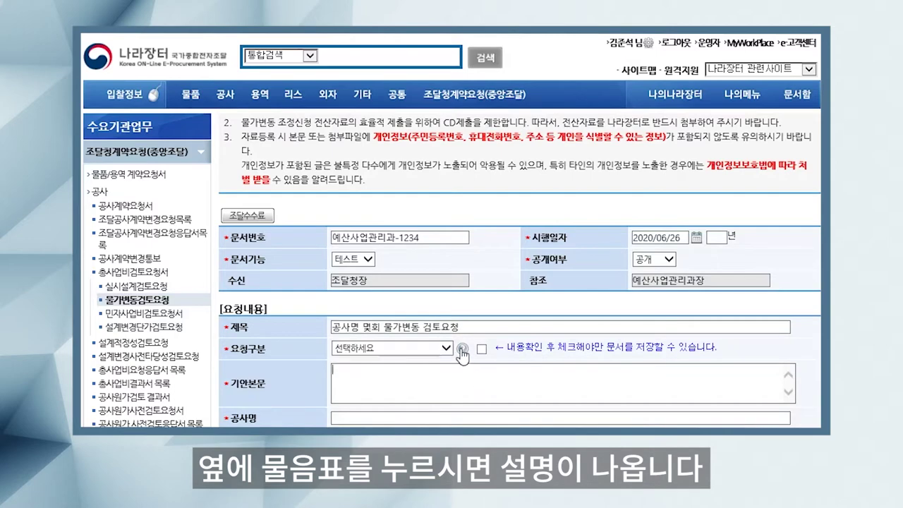
left_click(462, 350)
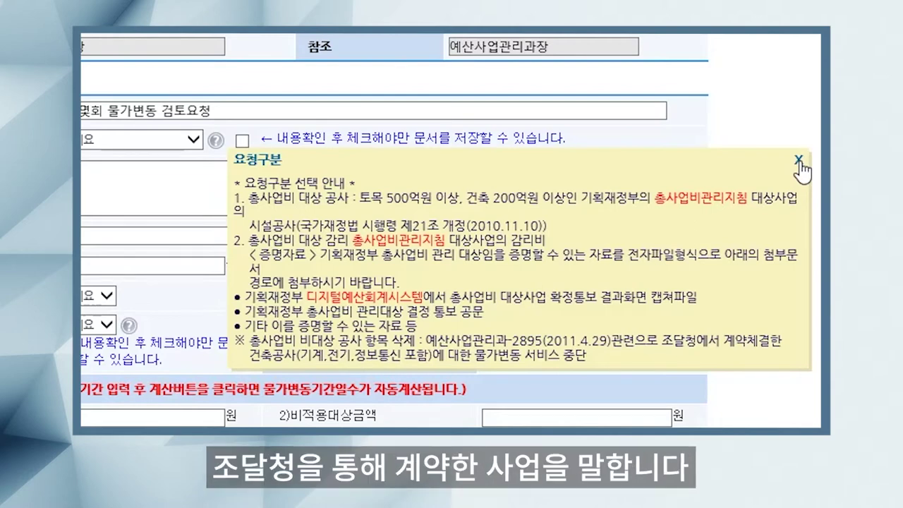
left_click(801, 168)
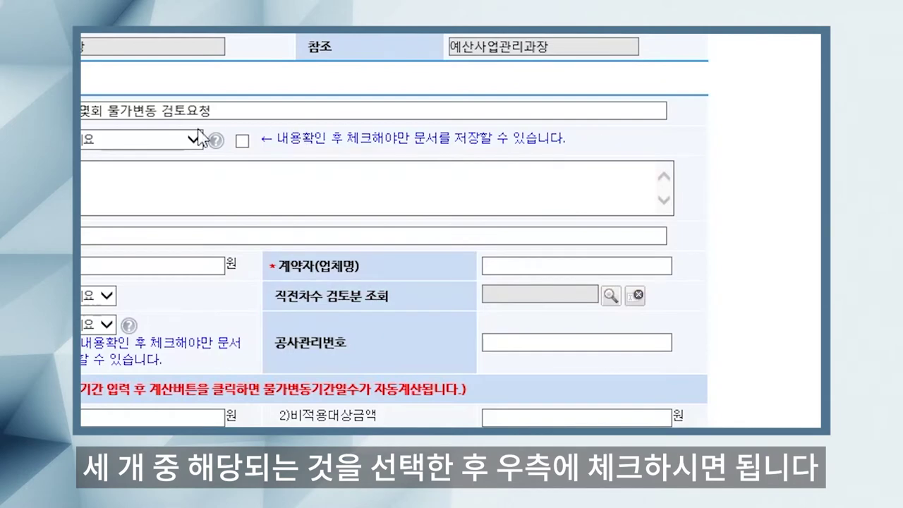
left_click(201, 139)
left_click(212, 162)
left_click(279, 150)
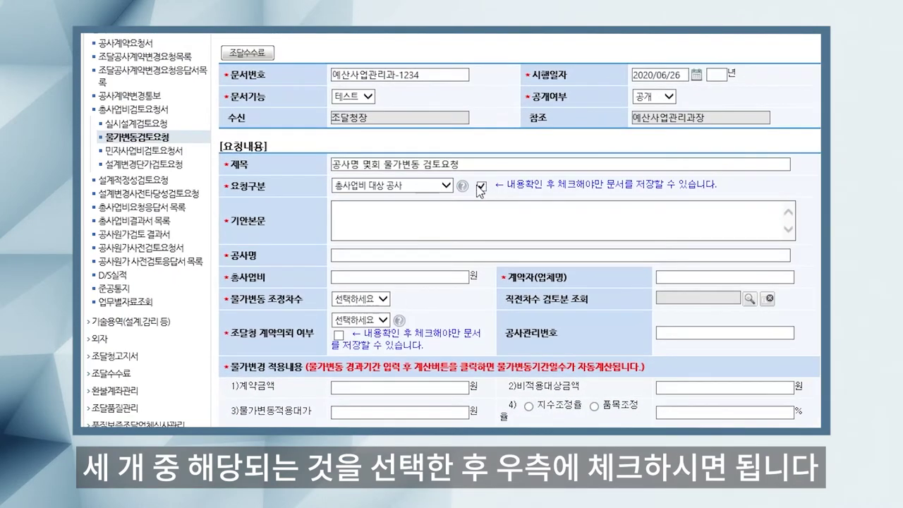
Step: Fill 기안본문 with the copied title followed by '합니다.'
left_click_drag(467, 165, 307, 159)
key("ctrl+c")
left_click(400, 211)
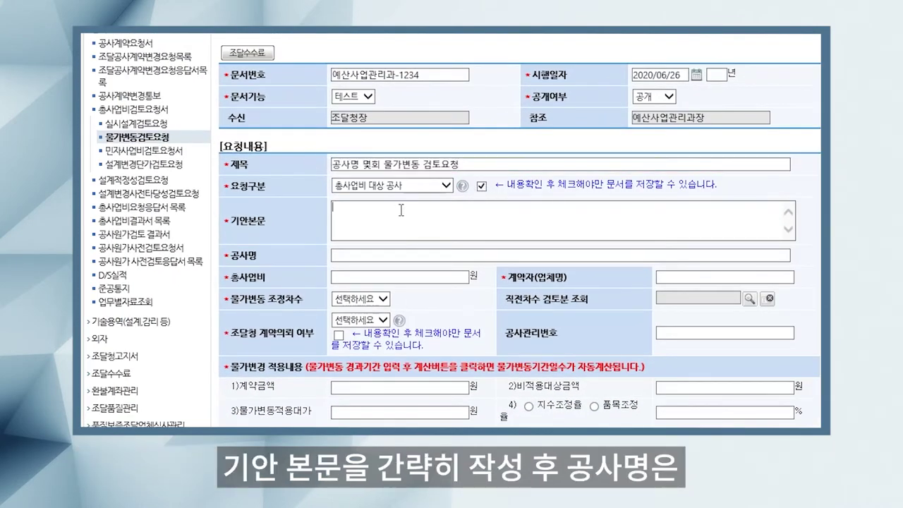
key("ctrl+v")
type("합니다.")
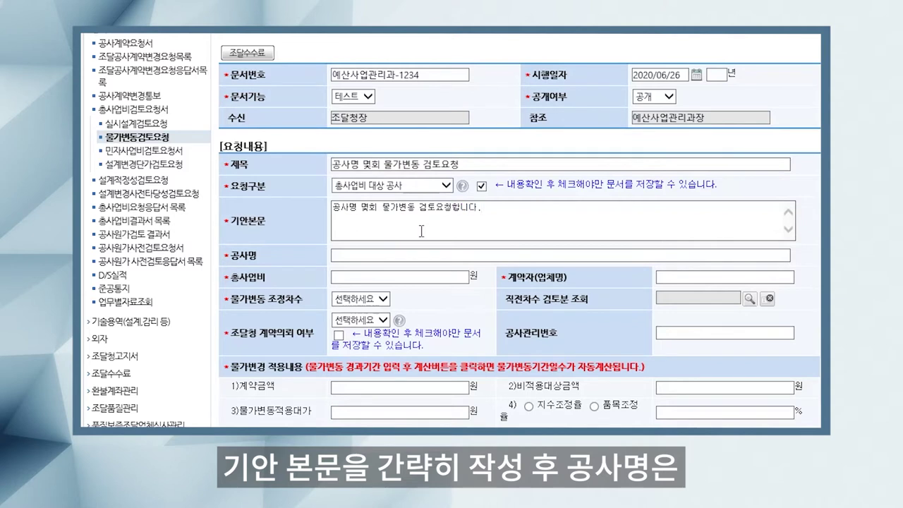
Step: Enter 공사명 '공사명', 총사업비 50,000,000,000 won and contractor '계약자명'
left_click(402, 256)
type("공사명")
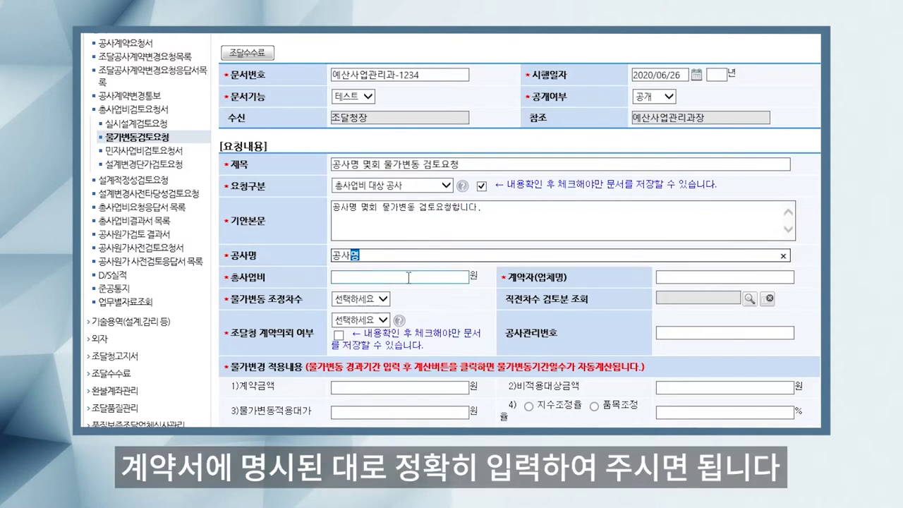
left_click(409, 277)
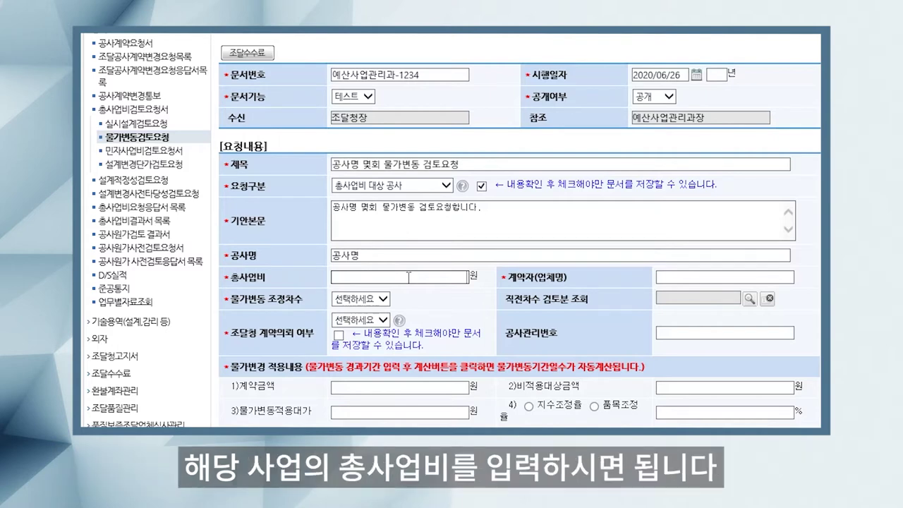
left_click(409, 277)
type("5")
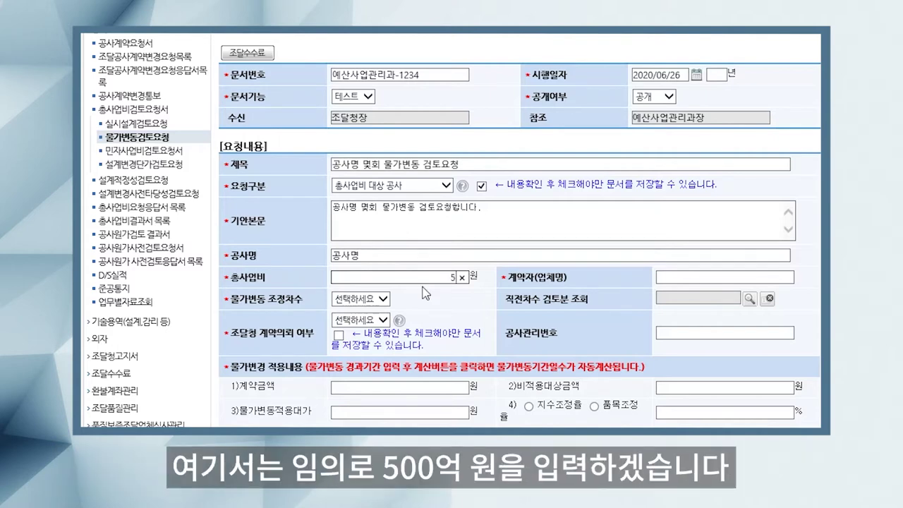
type("0000000000")
left_click(720, 277)
type("계약자명")
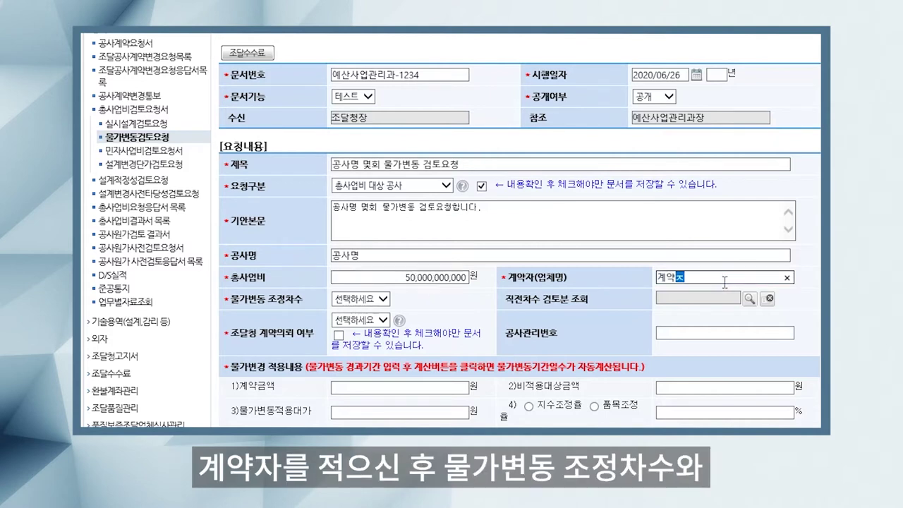
Step: Set 조정차수 to 1 and 조달청 계약의뢰 여부 to N, confirming the notice
left_click(363, 299)
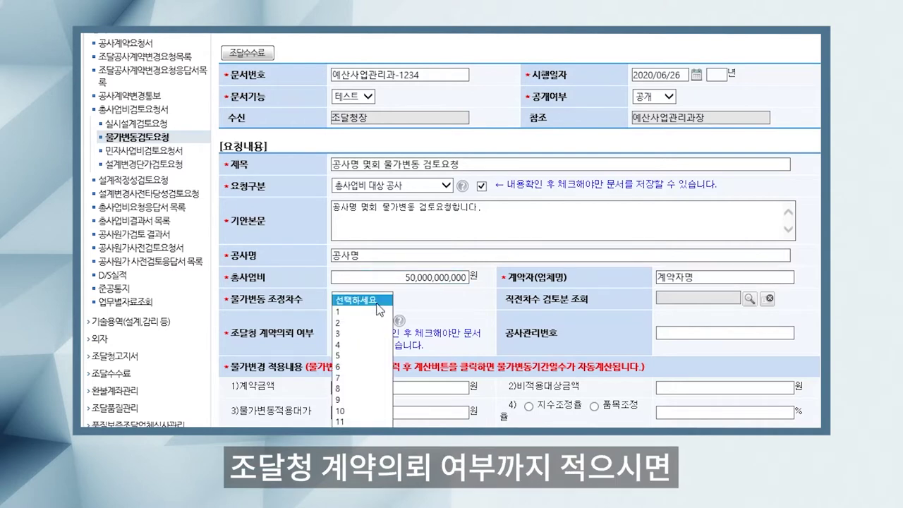
left_click(362, 313)
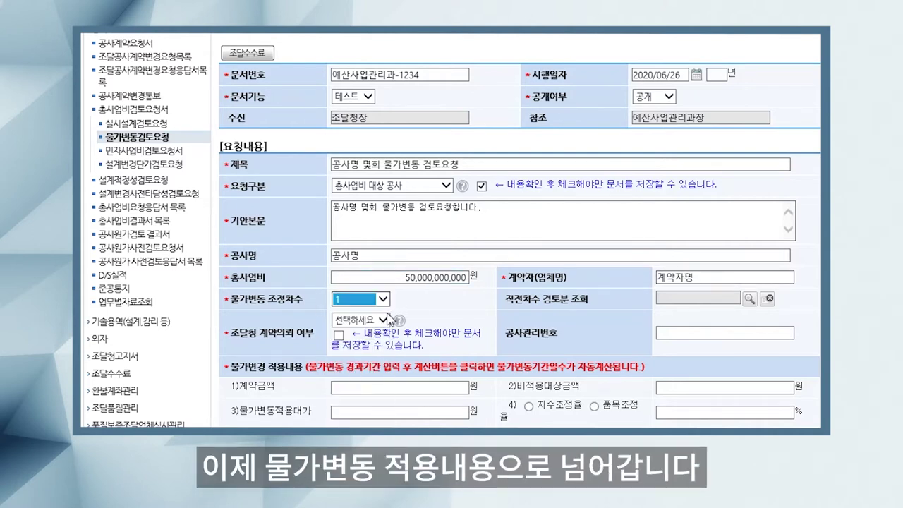
left_click(362, 321)
left_click(371, 343)
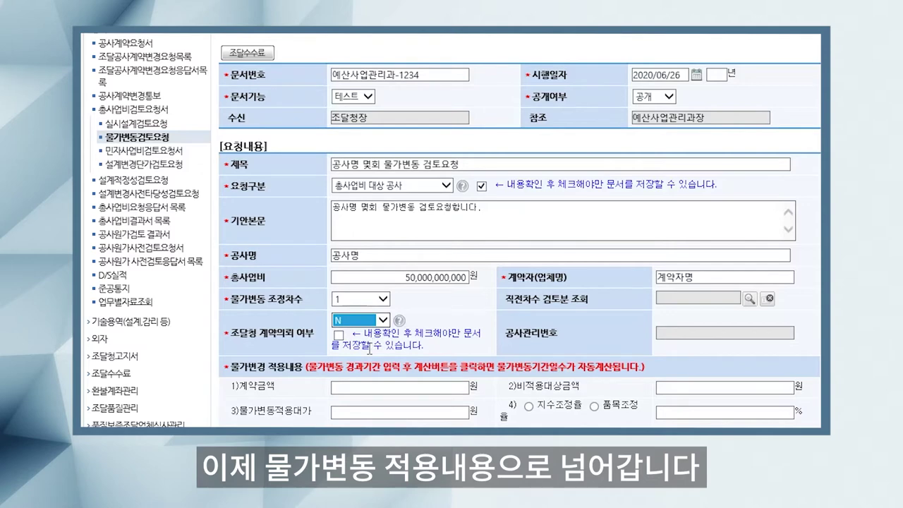
left_click(337, 336)
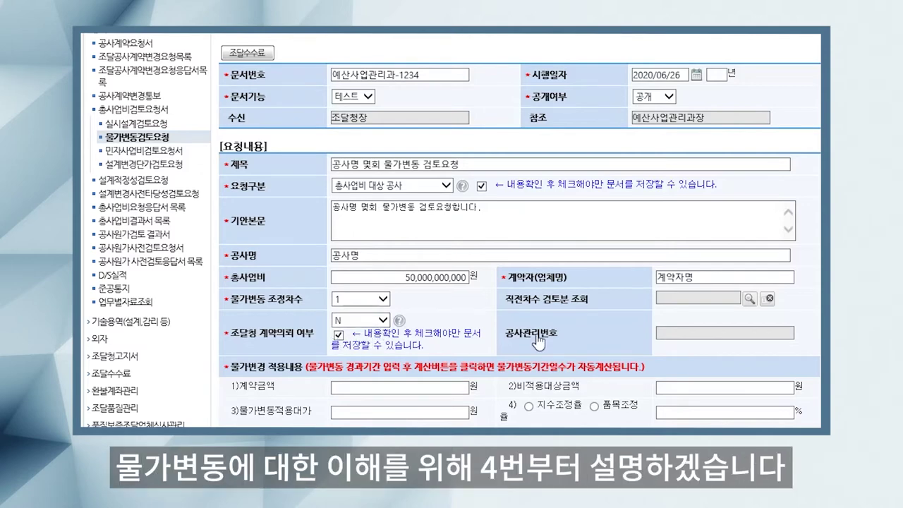
Step: Choose 지수조정율 as the adjustment method with a 3.09% rate
scroll(540, 343, "down", 3)
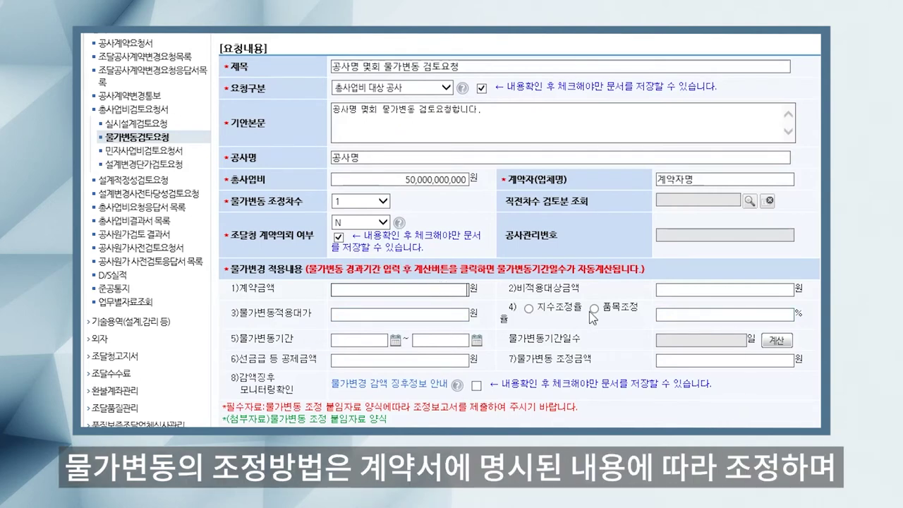
left_click(529, 309)
left_click(594, 309)
left_click(527, 310)
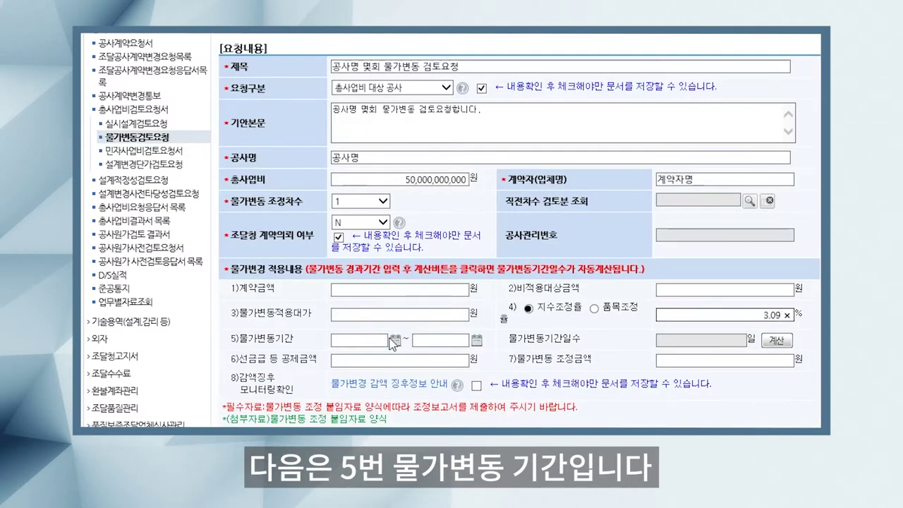
Step: Set 물가변동기간 2019/01/01 ~ 2020/01/01 and calculate it as 364 days
left_click(395, 265)
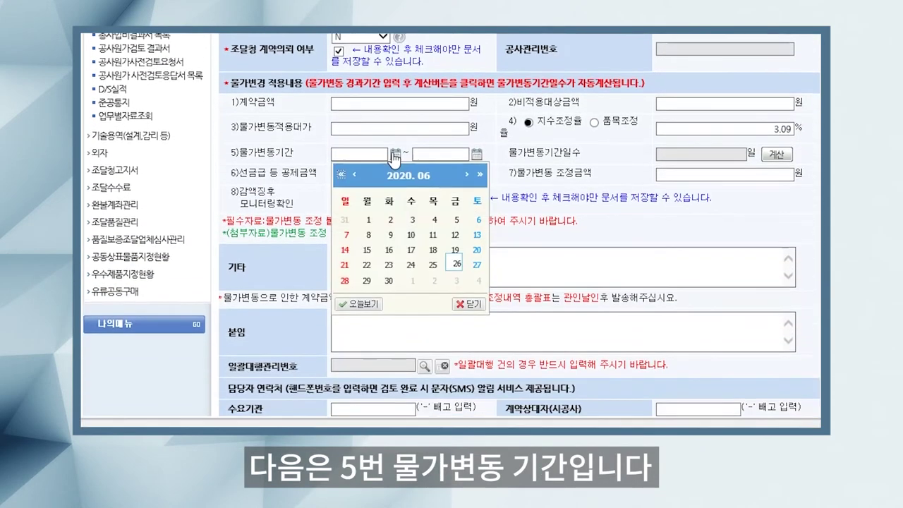
left_click(354, 168)
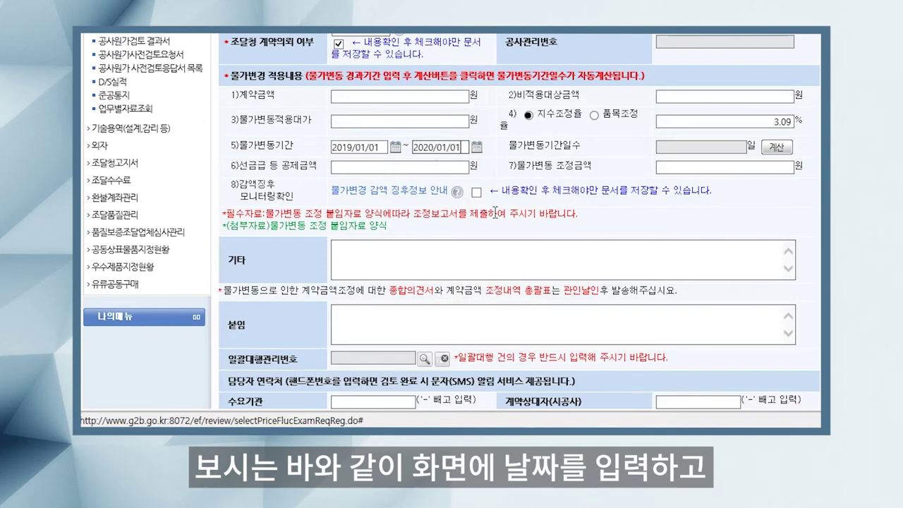
left_click(781, 153)
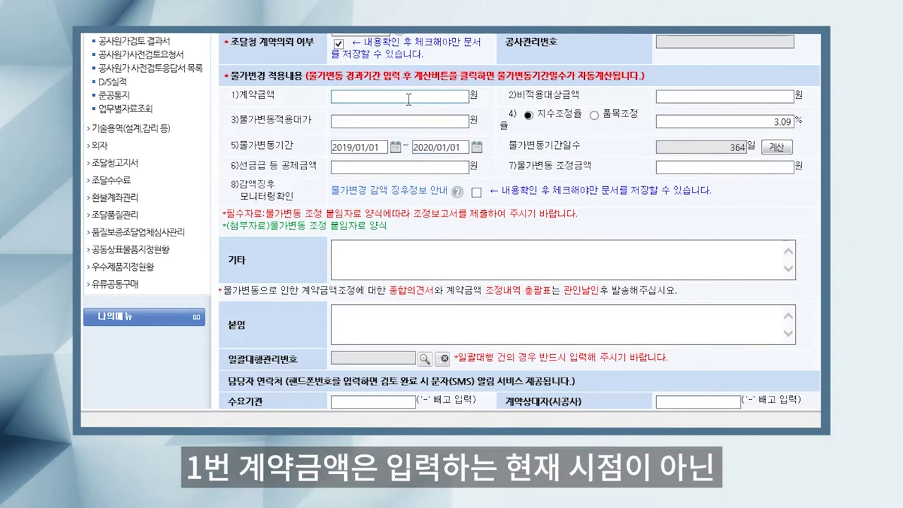
Step: Enter 계약금액 10,000,000,000, 물가변동적용대가 4,000,000,000 and 비적용대상금액 6,000,000,000 won
left_click(408, 100)
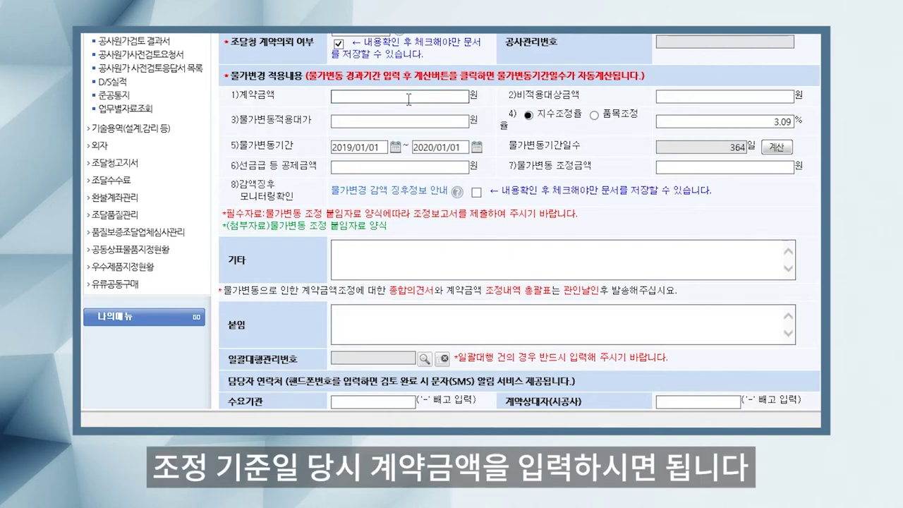
type("10000000000")
key("Tab")
key("Tab")
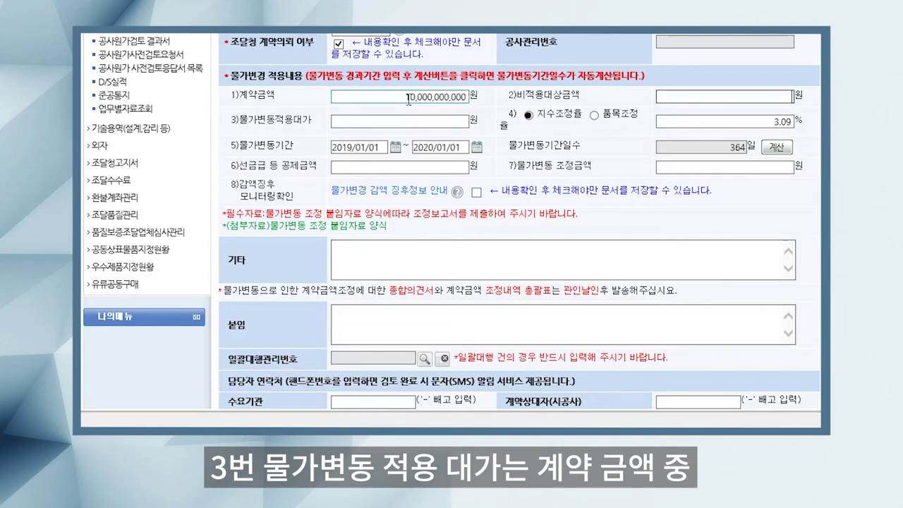
type("4,0")
type("00,000,00")
type("0")
key("shift+Tab")
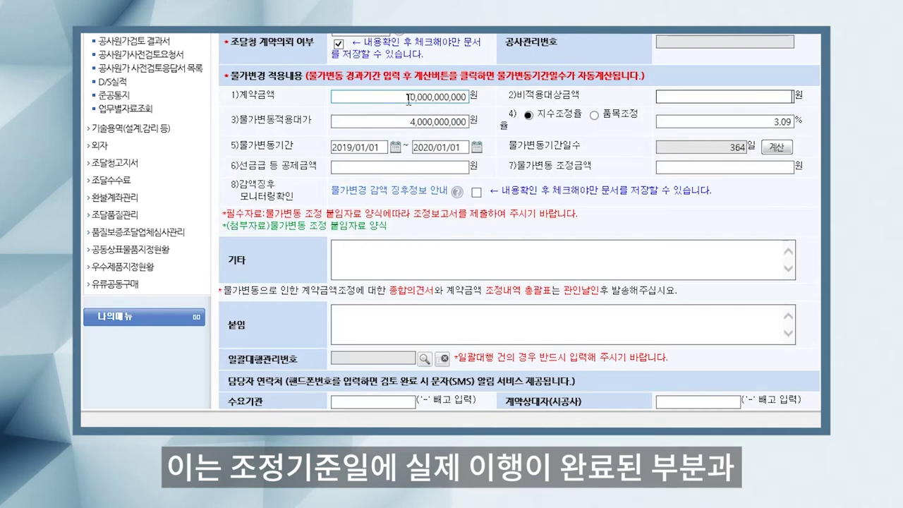
type("6000000000")
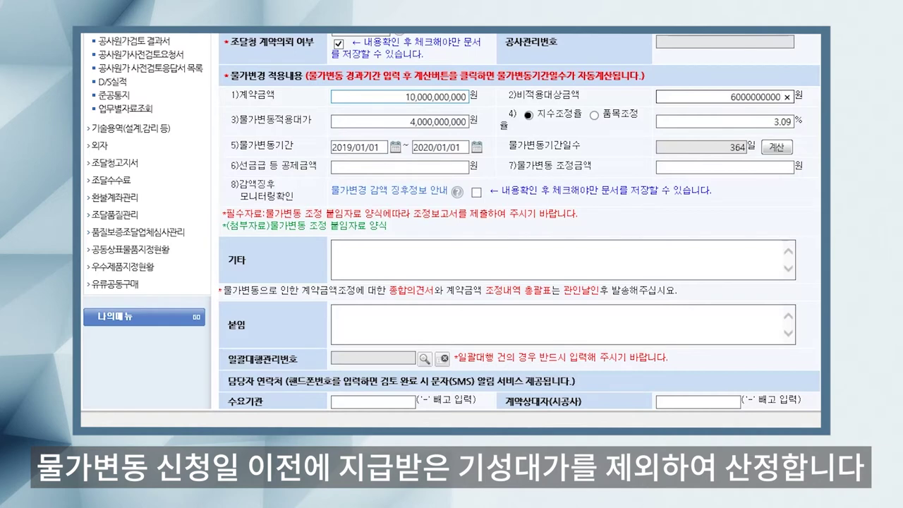
left_click(608, 157)
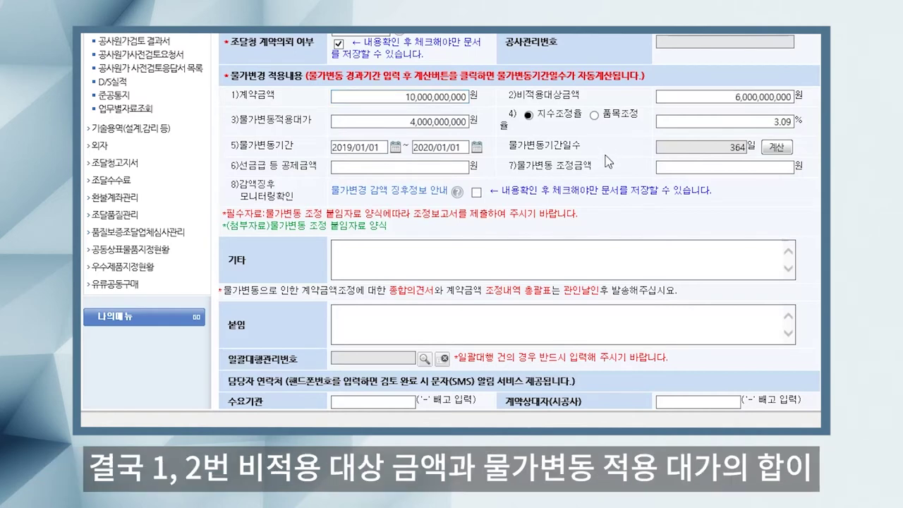
left_click(683, 172)
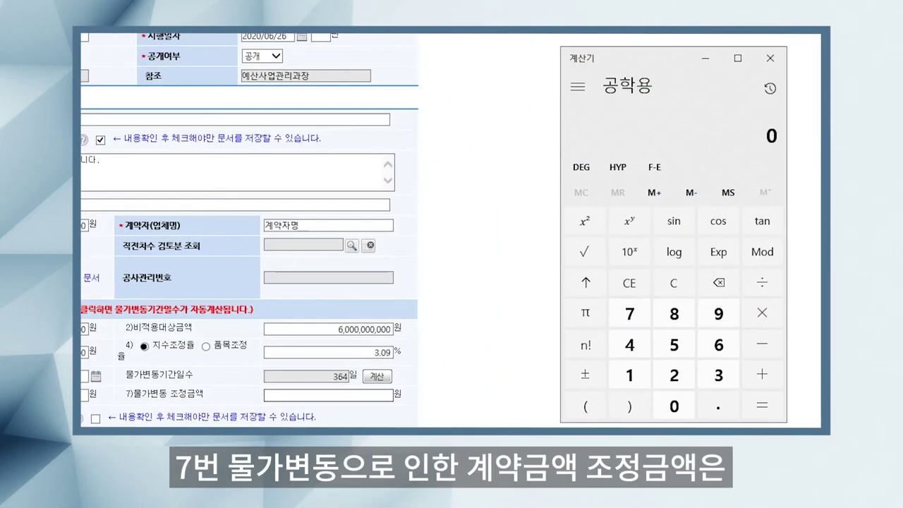
type("4000000")
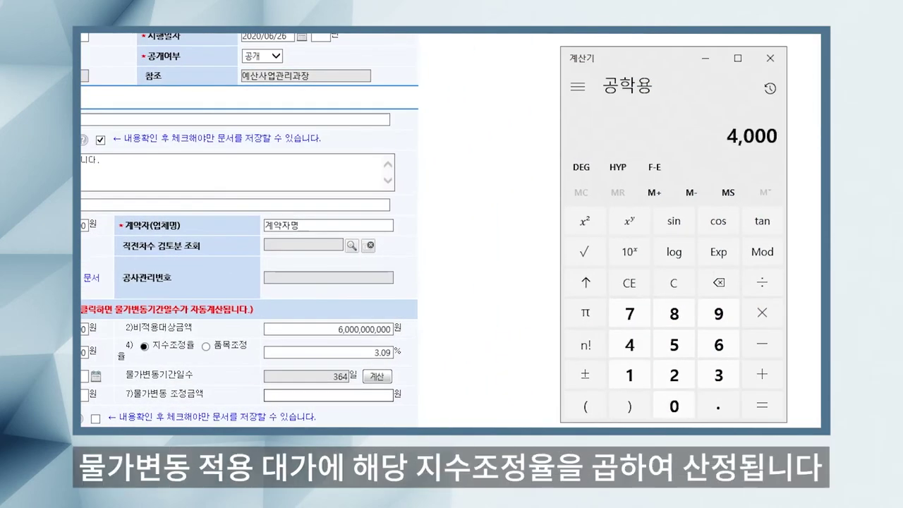
type("000*0.0")
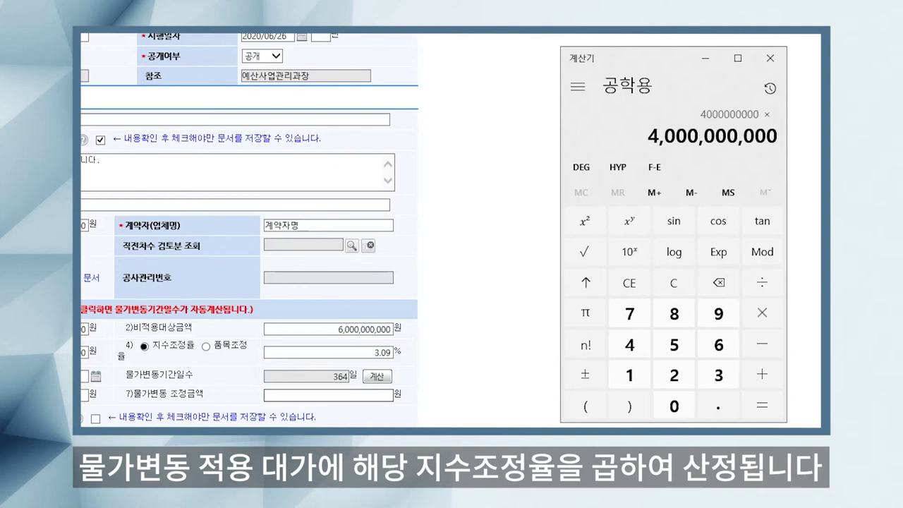
type("309=")
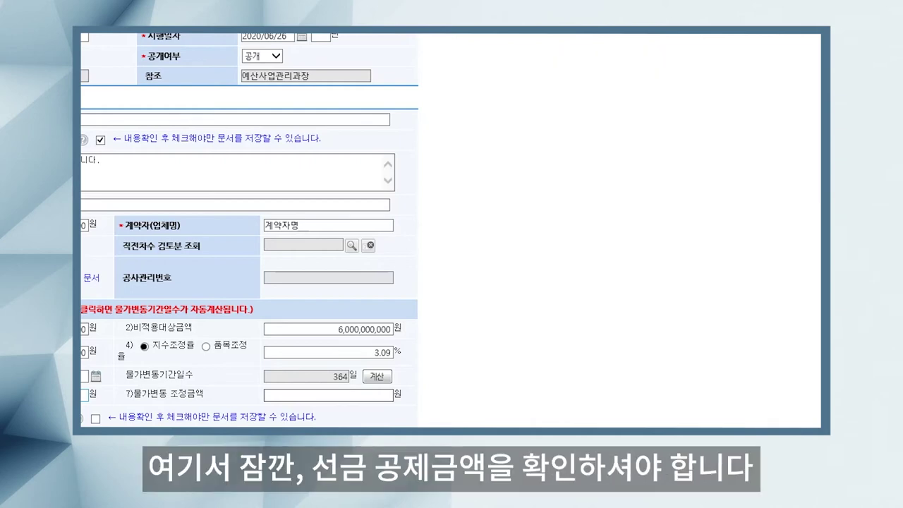
Step: Enter 선금급 등 공제금액 3,600,000 won and 물가변동 조정금액 120,000,000 won
type("00000")
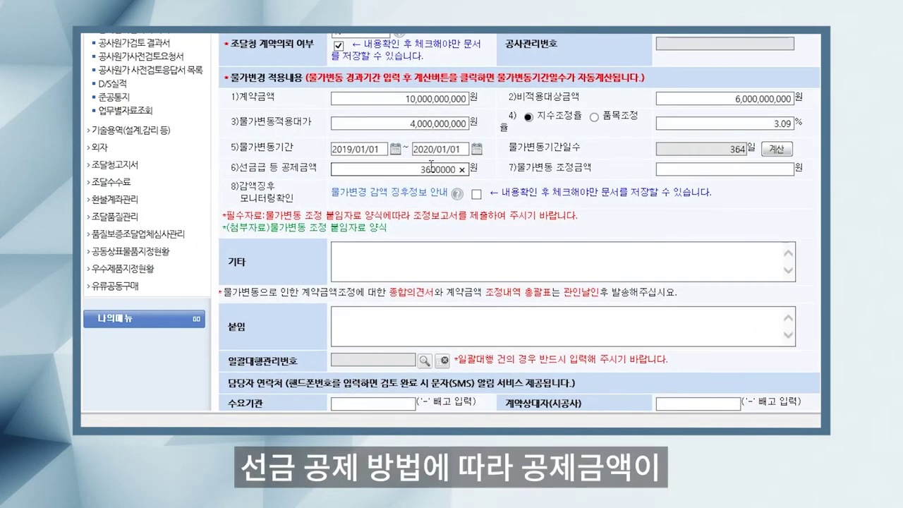
left_click(682, 169)
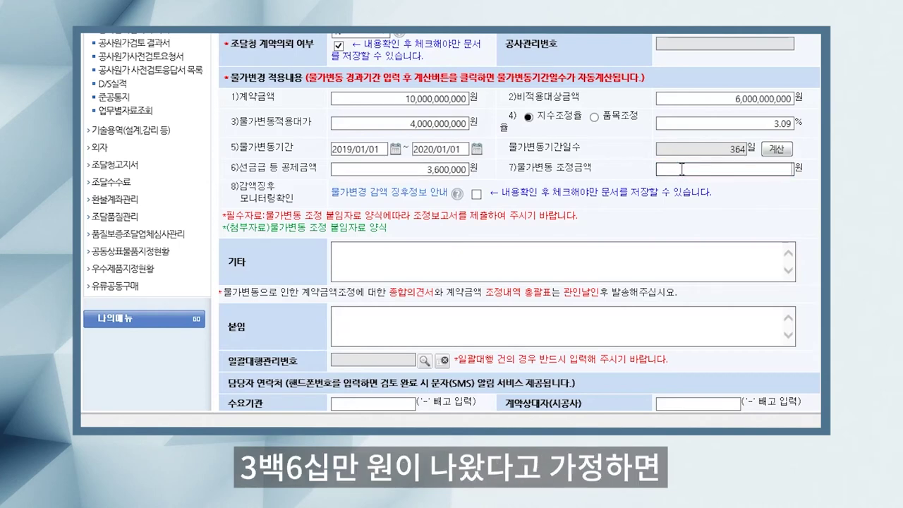
type("120,000,0")
type("00000")
key("Tab")
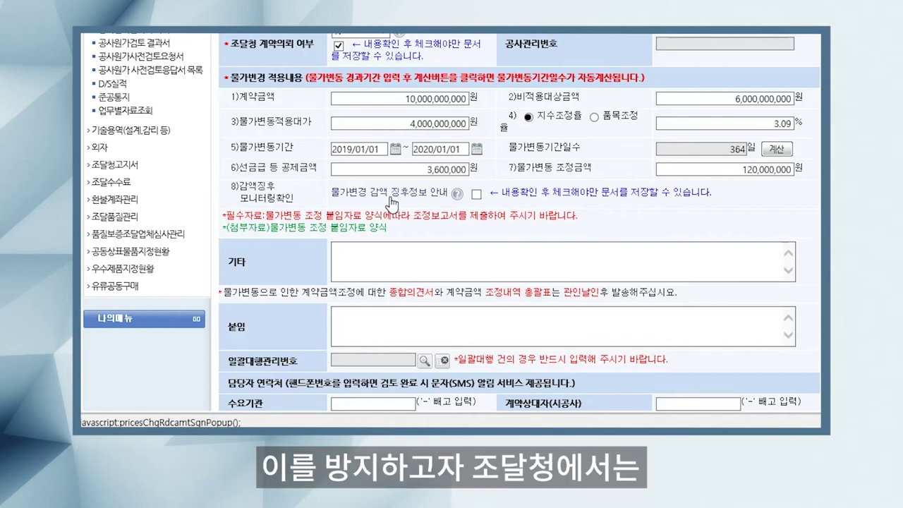
Step: Review and close the 물가변경 감액 징후 chart, then tick the 감액징후 confirmation box
left_click(392, 203)
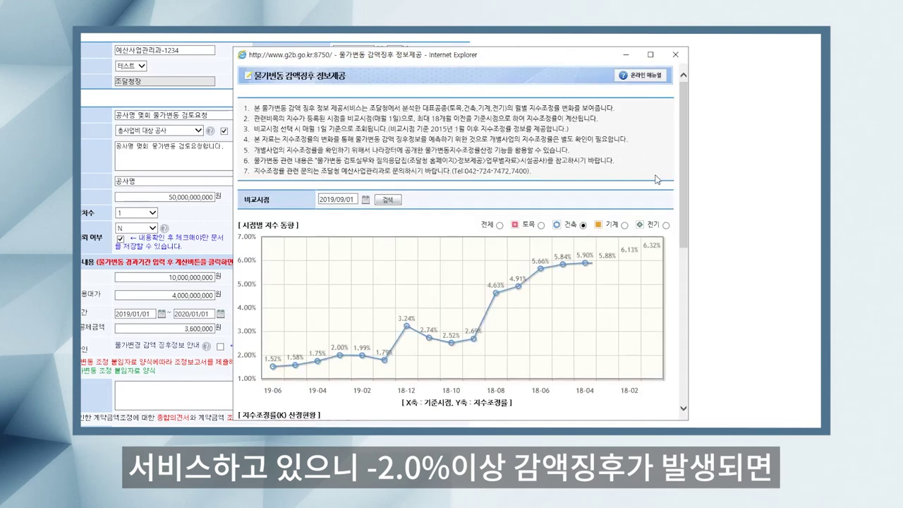
left_click(676, 54)
scroll(706, 211, "down", 3)
scroll(769, 226, "left", 3)
scroll(668, 194, "down", 3)
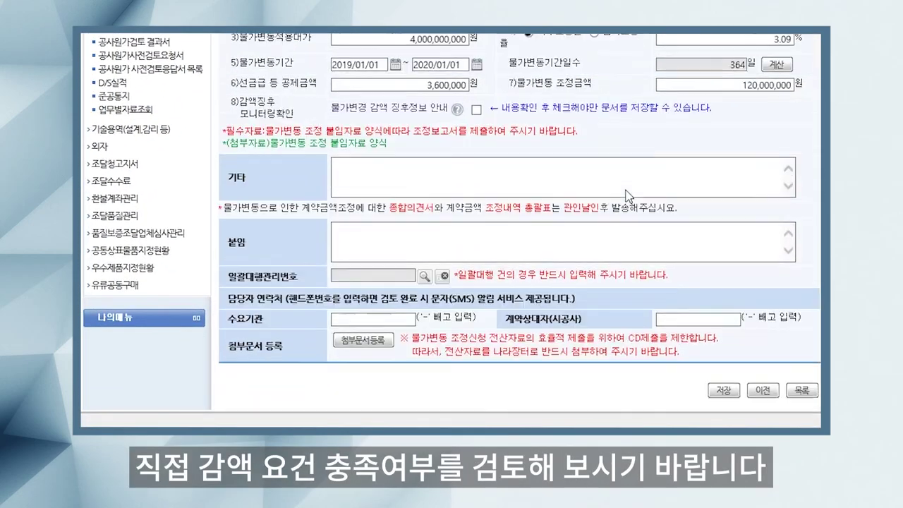
left_click(477, 96)
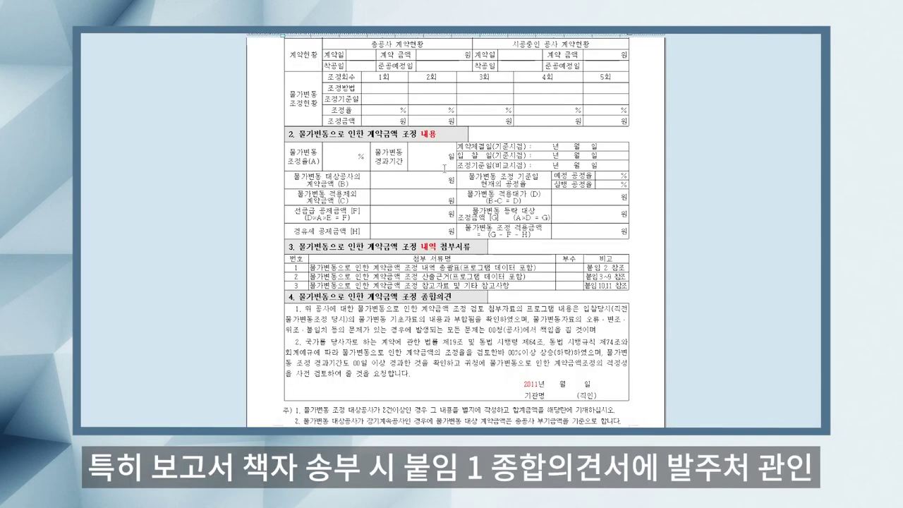
Step: Scroll through the Hangul attachment pages for 붙임 1 종합의견서, 붙임 2 총괄표 and 붙임 13
scroll(455, 233, "up", 5)
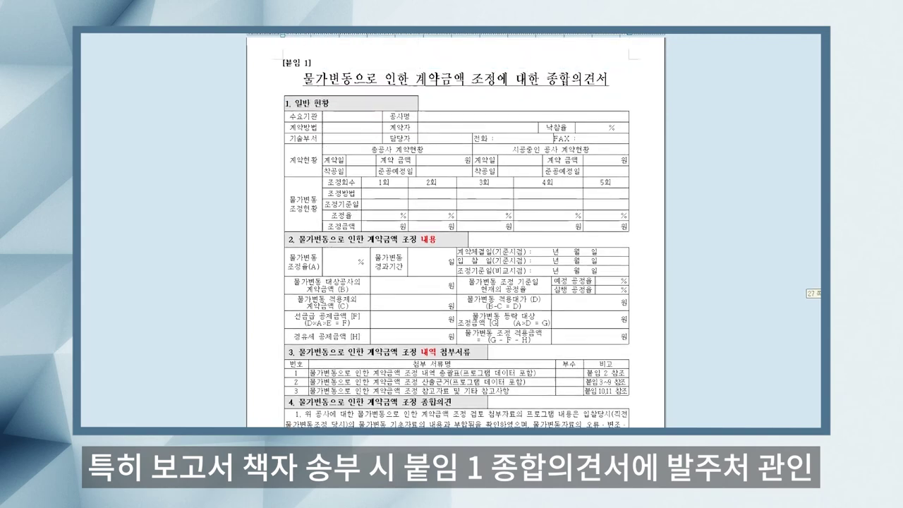
scroll(455, 233, "down", 7)
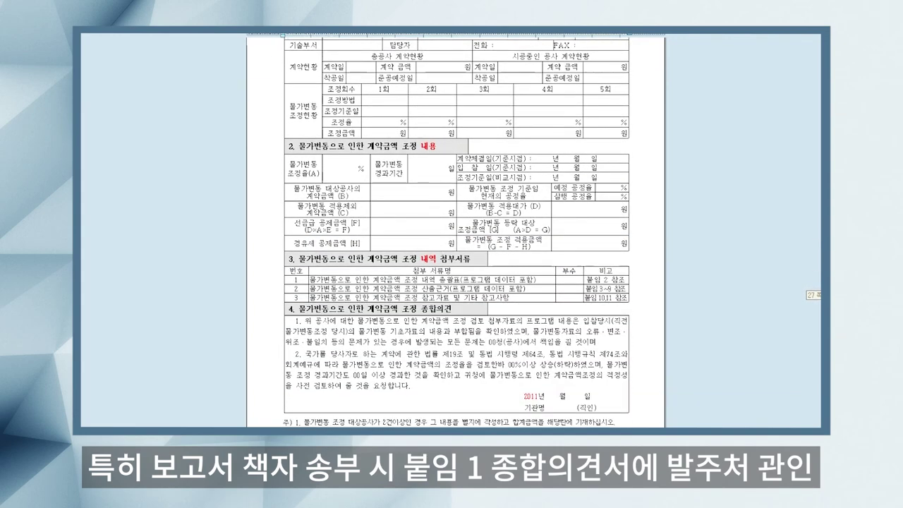
scroll(455, 232, "down", 11)
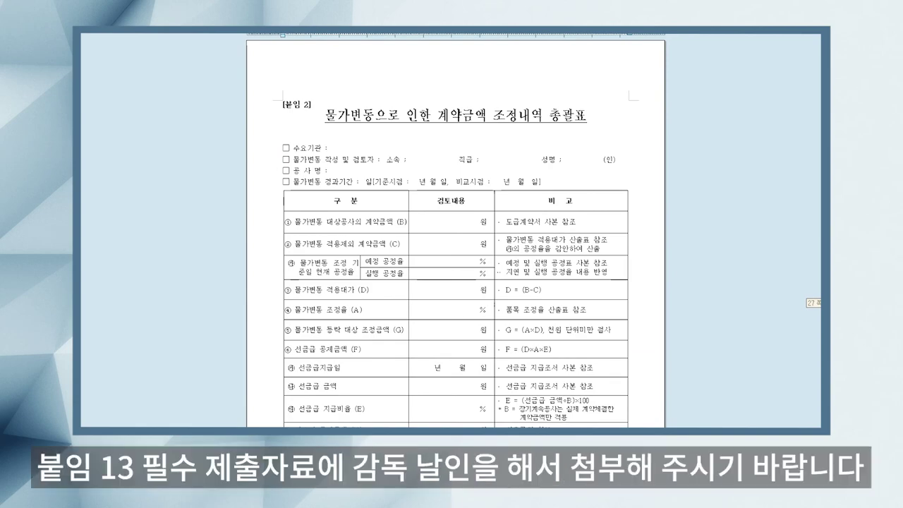
scroll(455, 233, "up", 20)
scroll(455, 232, "up", 20)
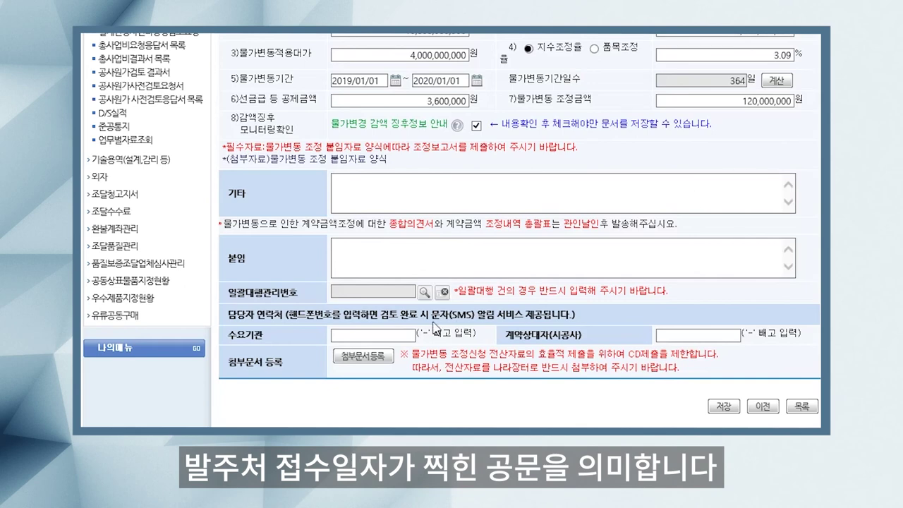
Step: Enter the 수요기관 contact phone number and the 계약상대자(시공사) contact phone number
left_click(372, 335)
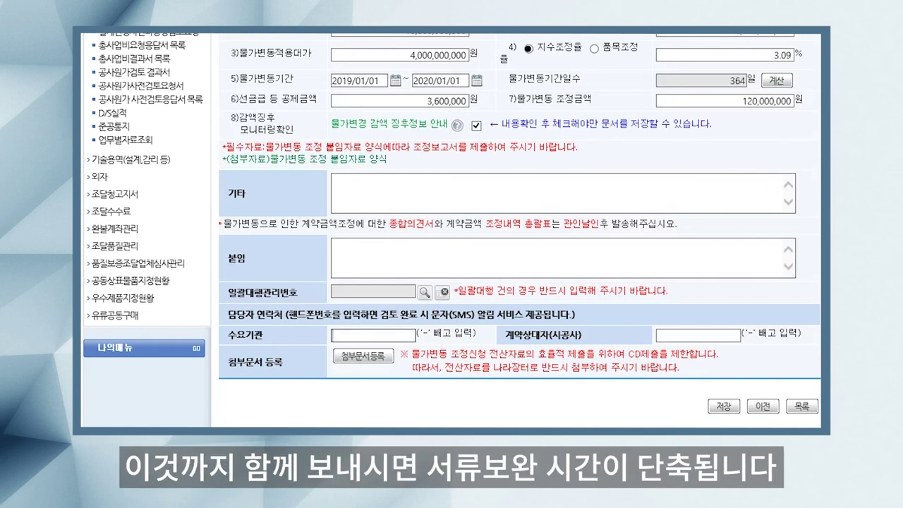
type("0421234567")
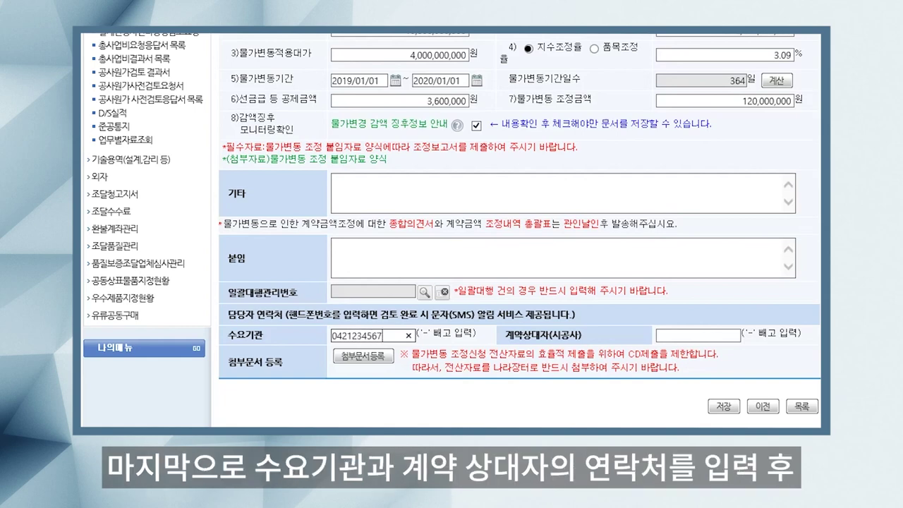
left_click(709, 334)
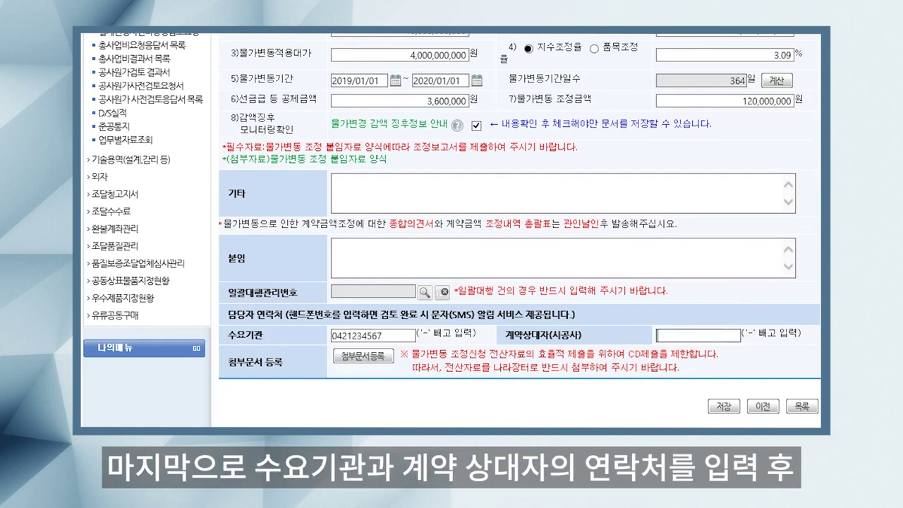
type("070")
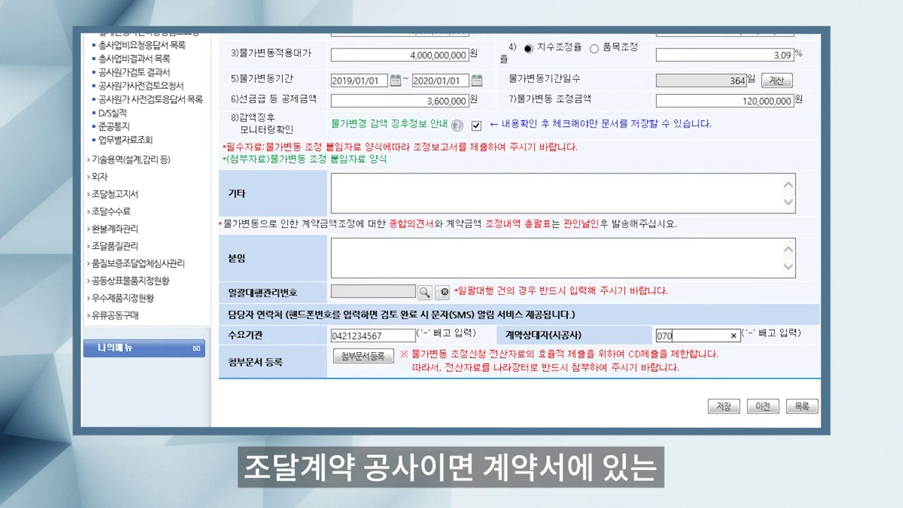
type("7007000")
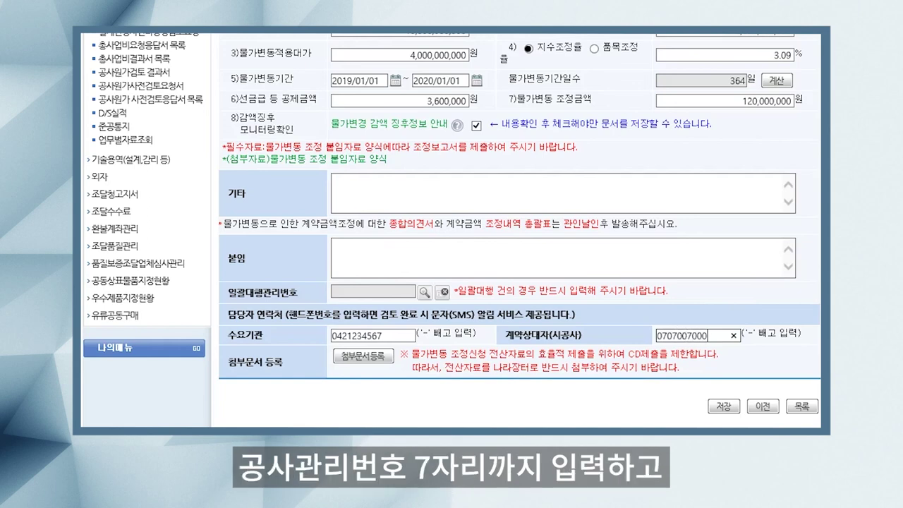
key("Tab")
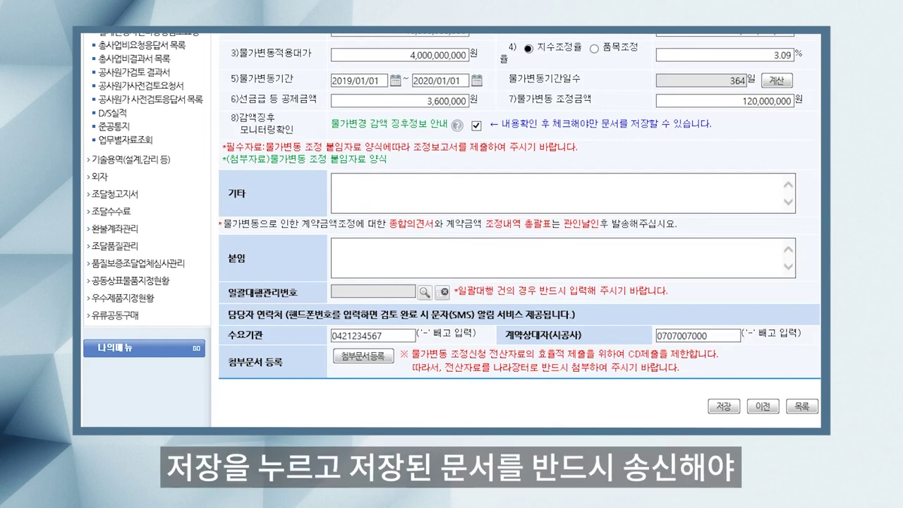
Step: Save the 물가변동 검토요청서, confirming the save and acknowledging the completion message
left_click(724, 407)
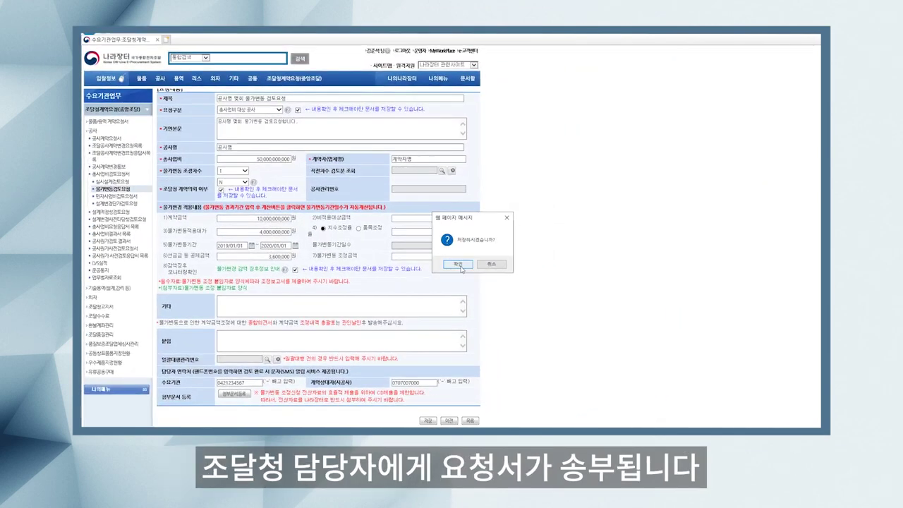
left_click(460, 266)
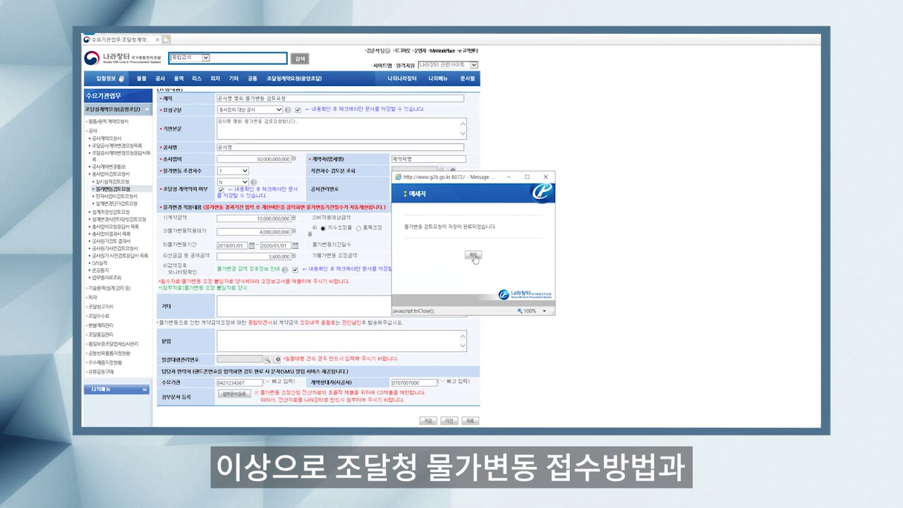
left_click(470, 257)
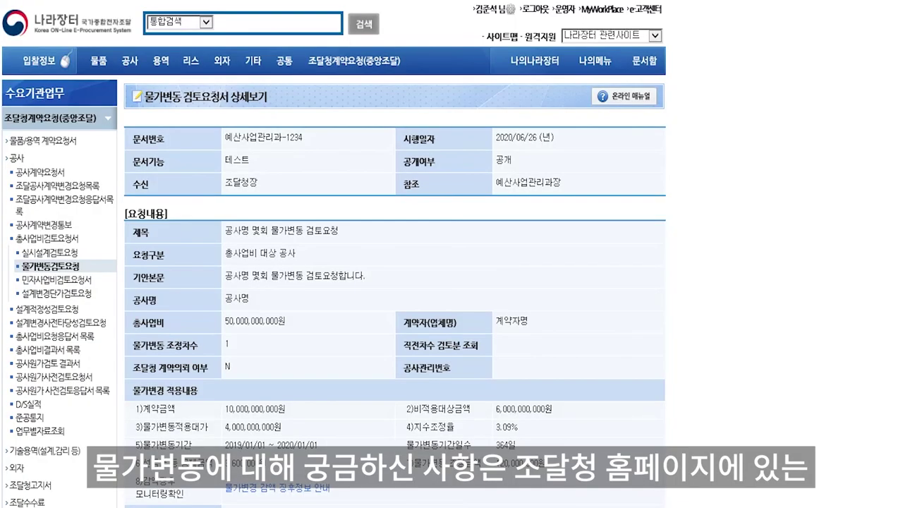
Step: Open the saved request from the 물가변동 검토요청서 목록 and send it to 조달청
left_click(470, 403)
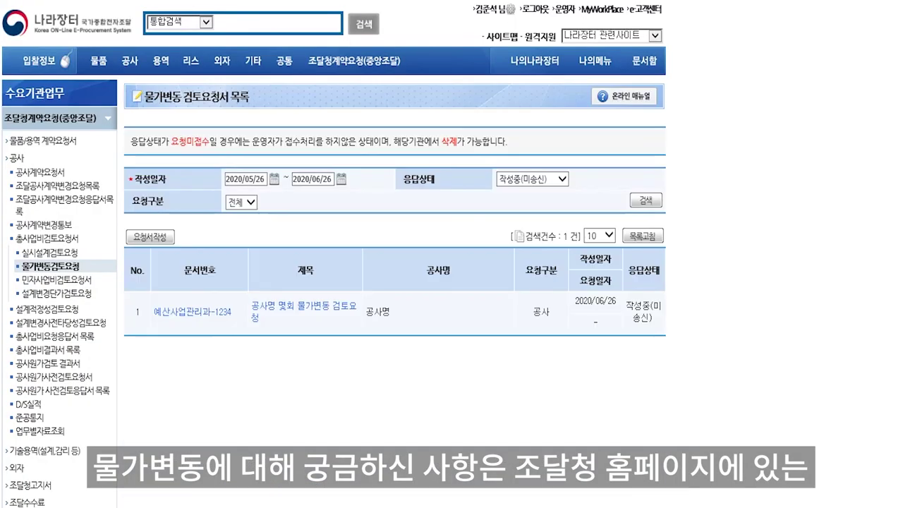
left_click(325, 313)
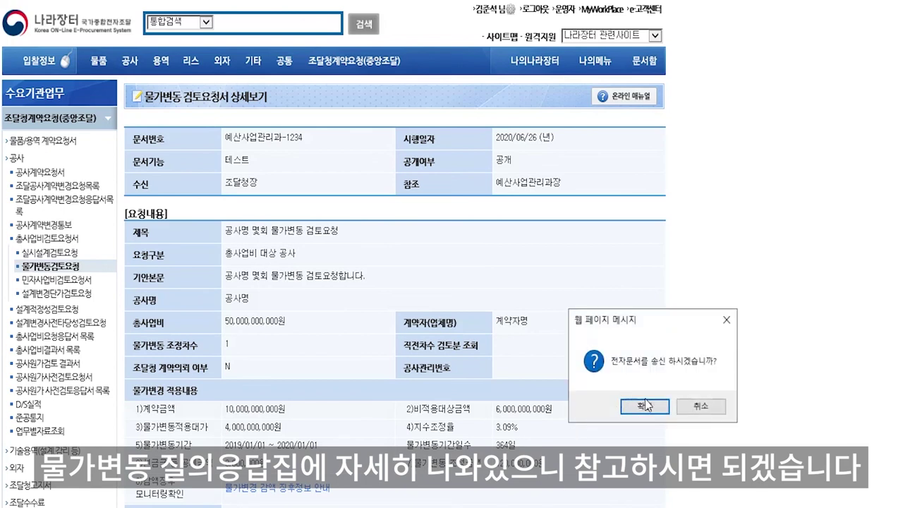
left_click(635, 405)
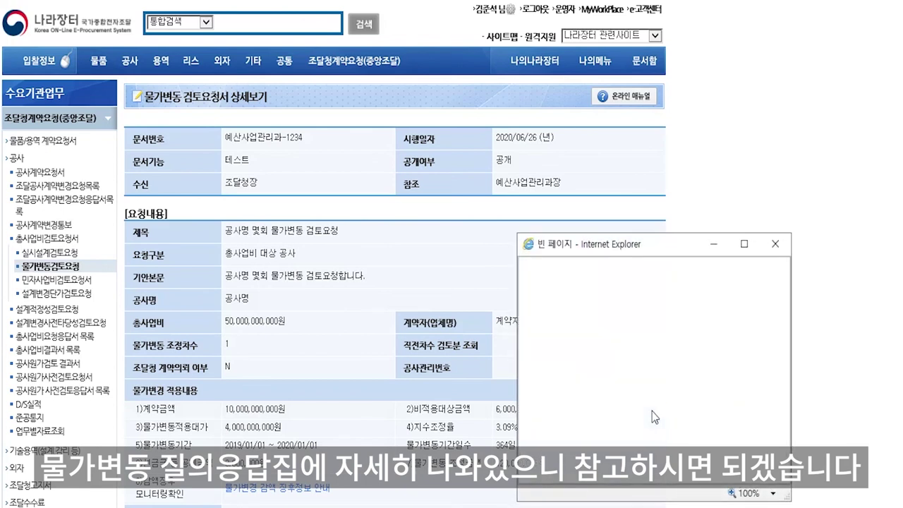